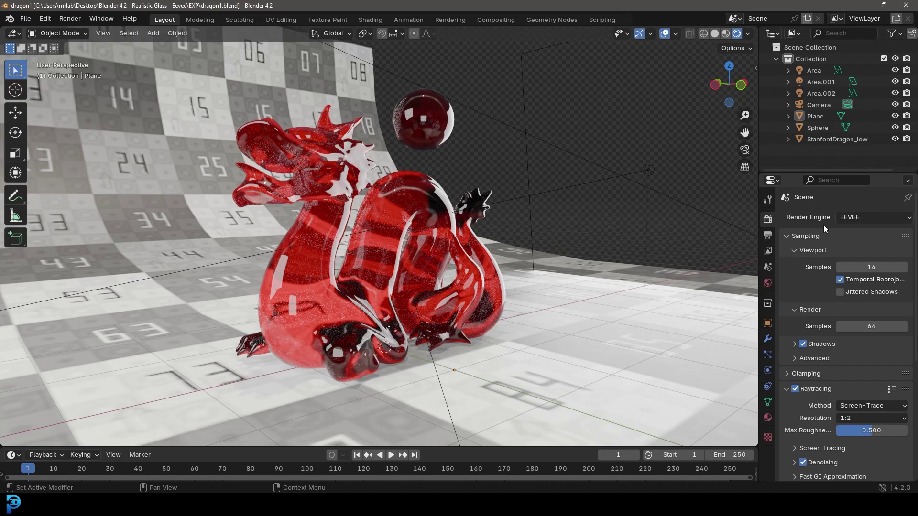
Orbit around the finished red glass dragon, then view the scene through the camera.
middle_drag(469, 185, 402, 191)
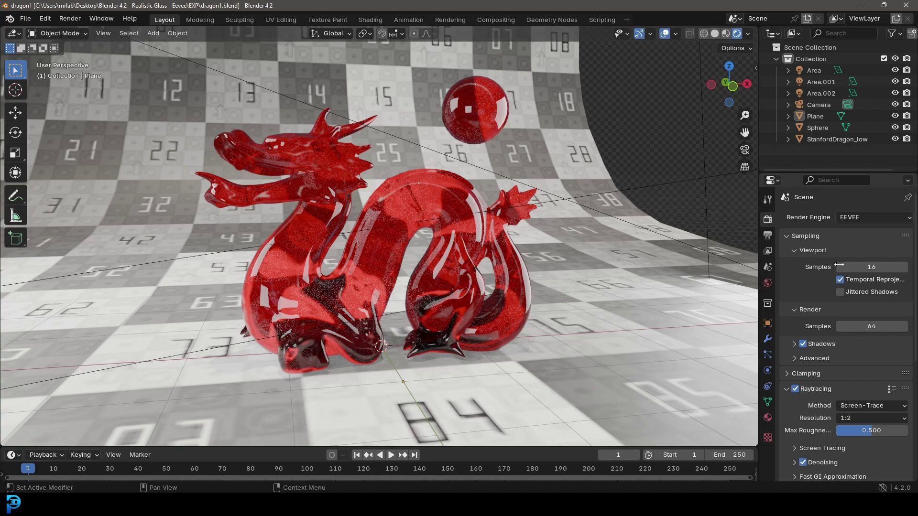
middle_drag(379, 202, 395, 184)
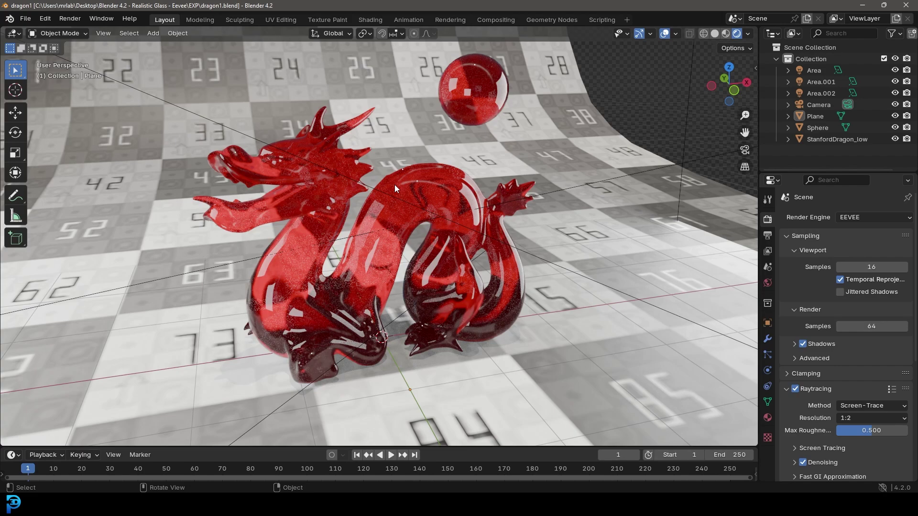
middle_drag(394, 185, 403, 206)
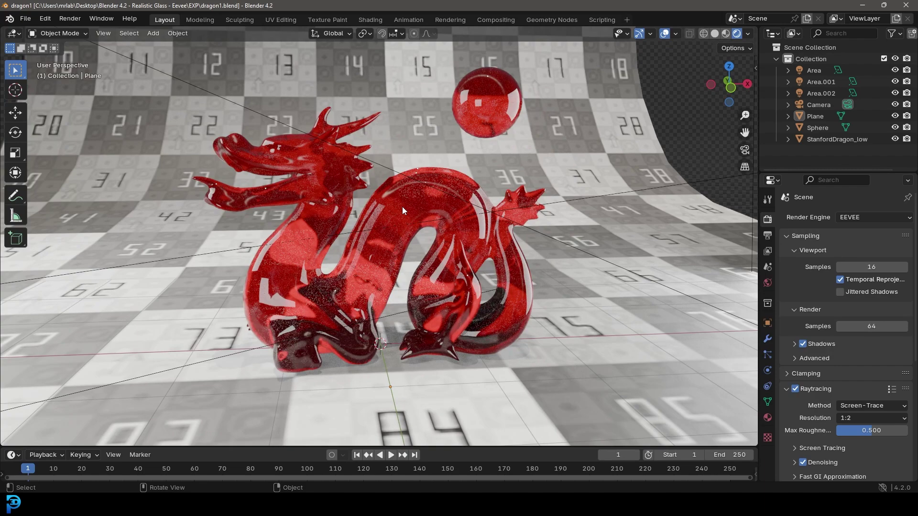
key(KP_0)
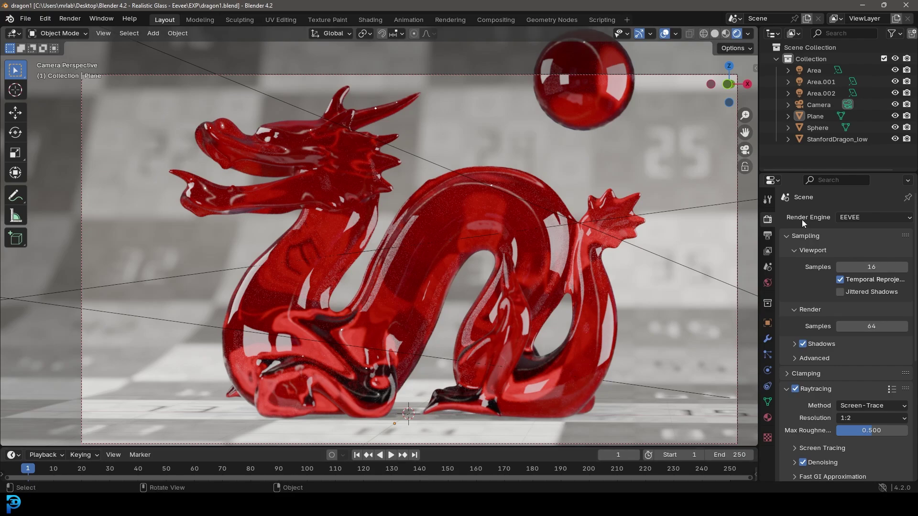
Bring the 123.blend window forward, frame the grey dragon scene, and select the Stanford dragon.
click(467, 436)
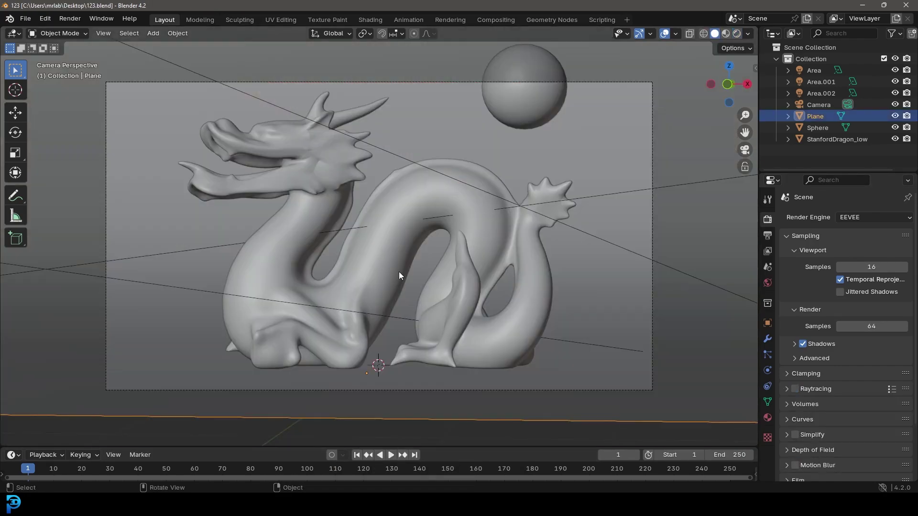
scroll(399, 272, down, 2)
scroll(358, 231, up, 2)
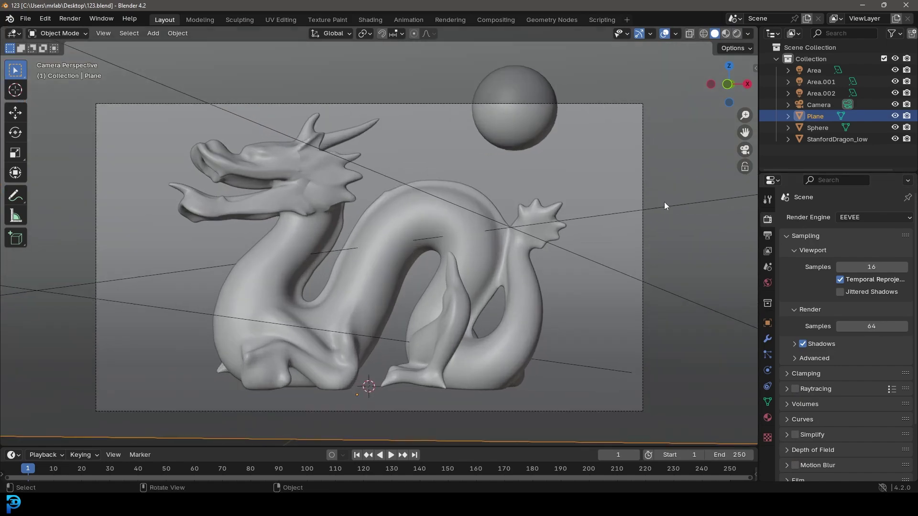
shift+middle_drag(467, 182, 472, 176)
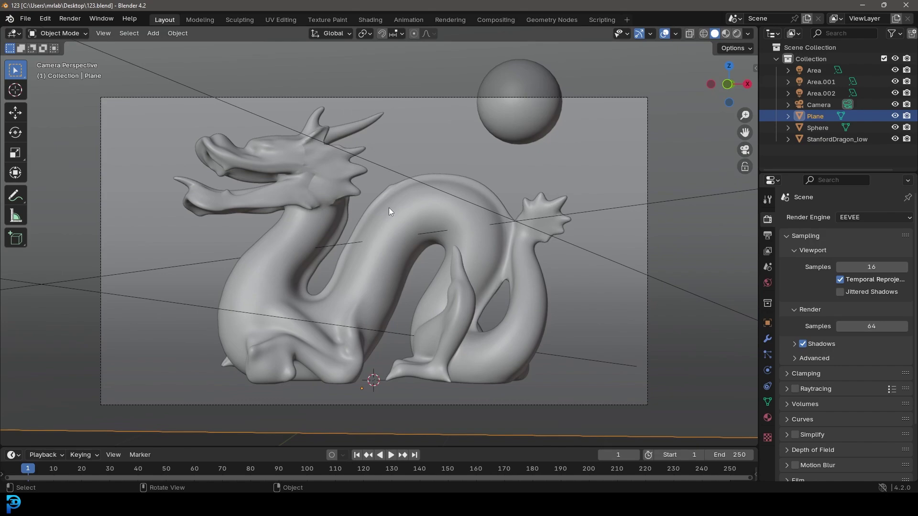
scroll(800, 371, down, 2)
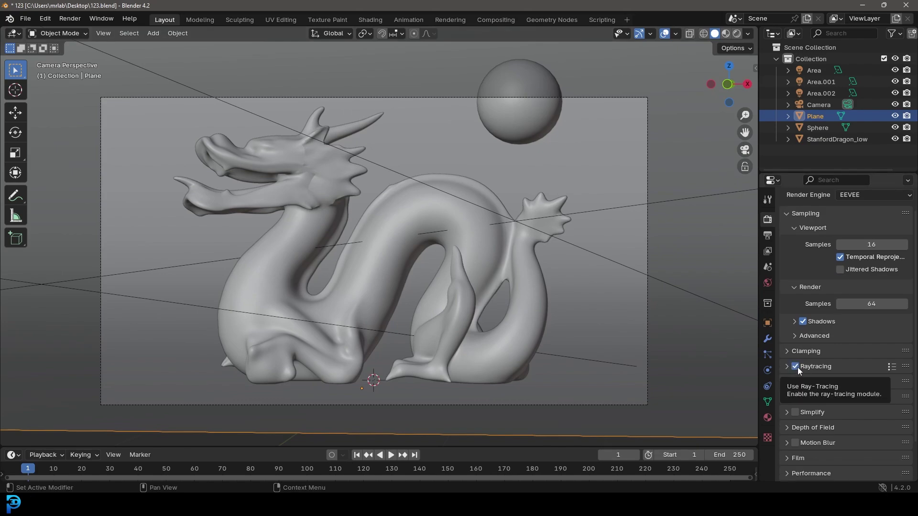
scroll(856, 226, up, 2)
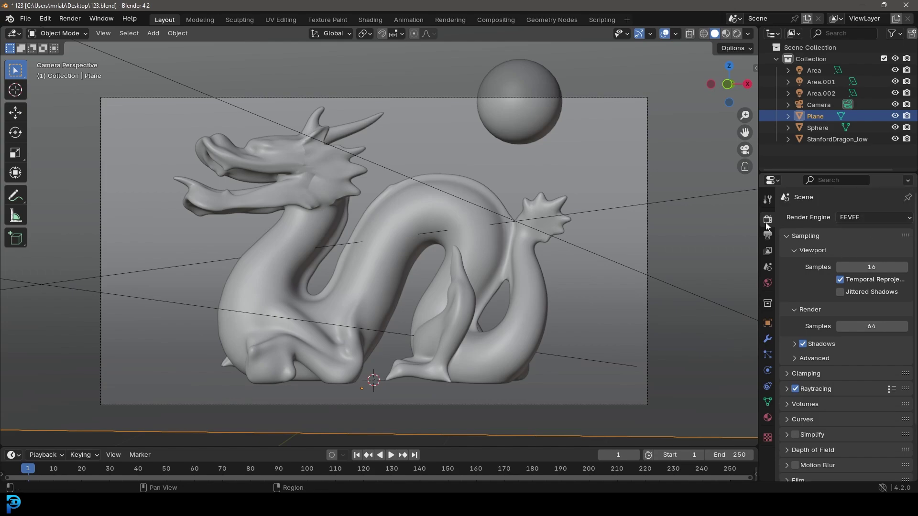
click(395, 204)
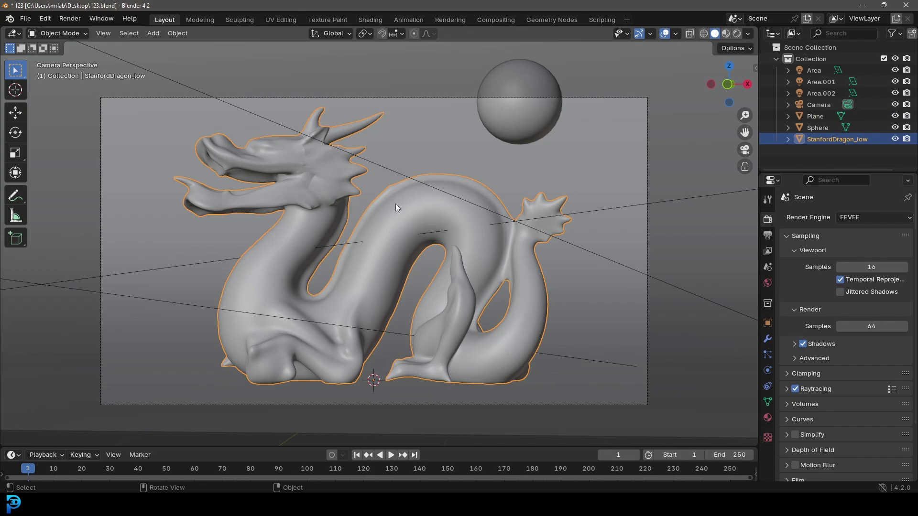
Add a new material to the dragon in Material Properties and name it 'glass'.
click(768, 417)
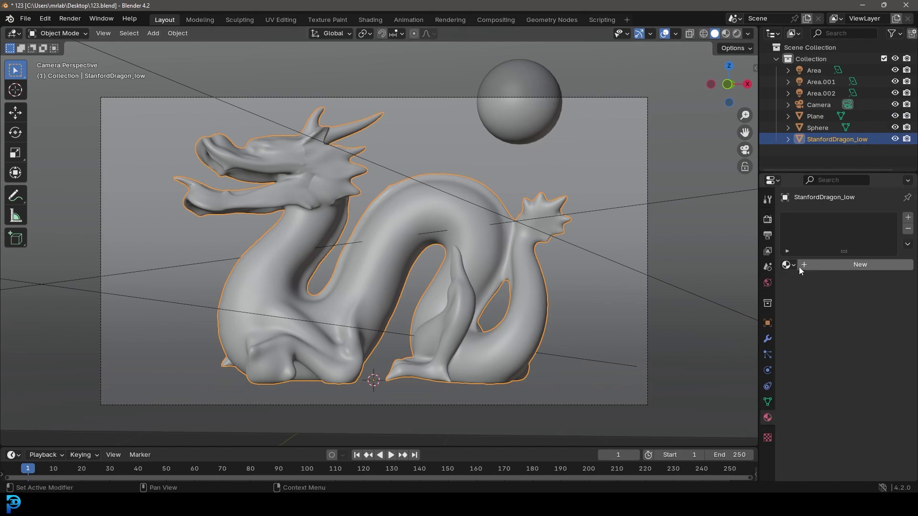
click(834, 267)
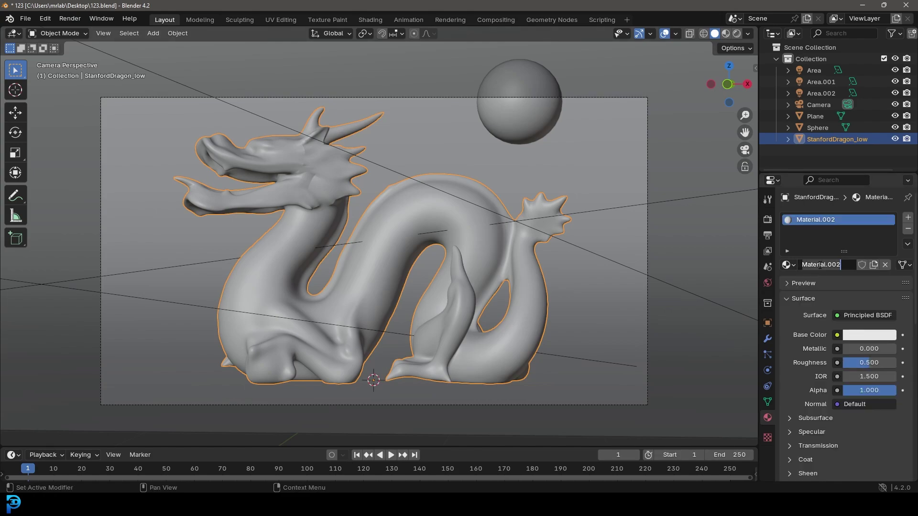
text(glass)
key(Return)
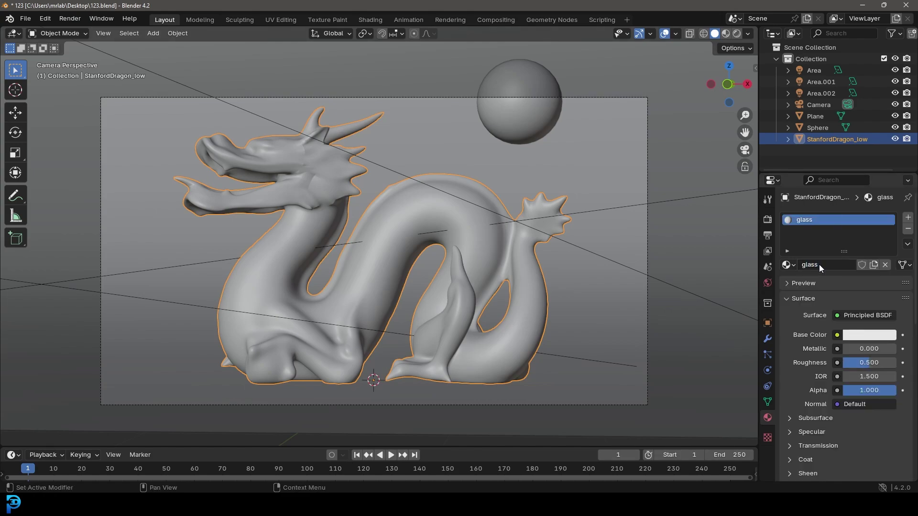
Raise the glass material's Transmission Weight to 1.000 and lower its Roughness to 0.010.
click(806, 446)
scroll(805, 446, down, 2)
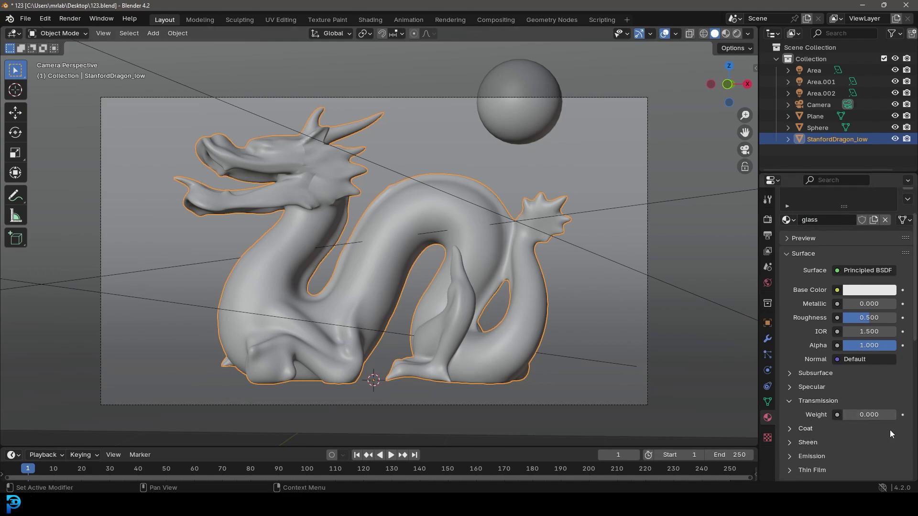
drag(850, 415, 899, 419)
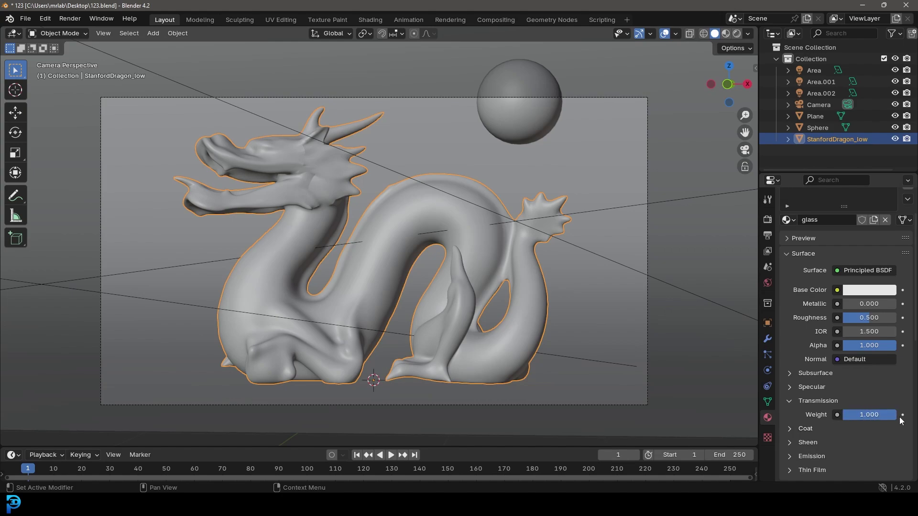
click(851, 317)
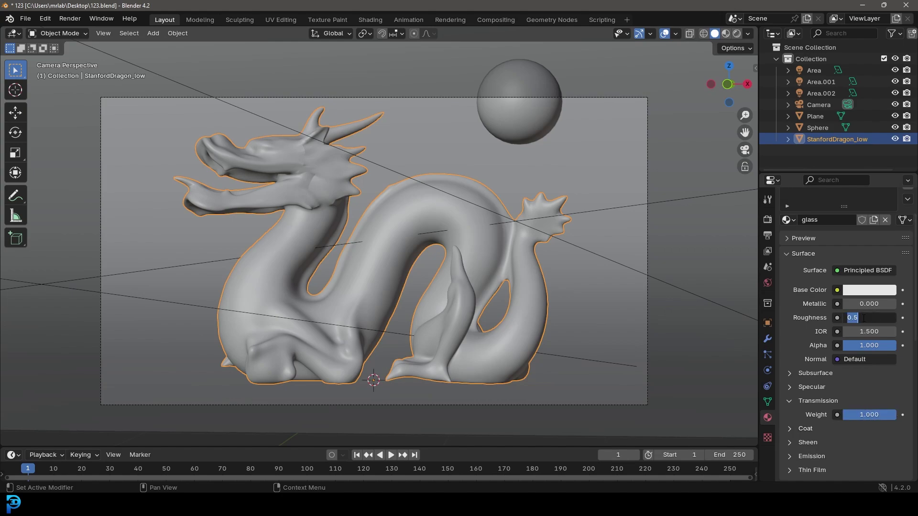
text(.01)
key(Return)
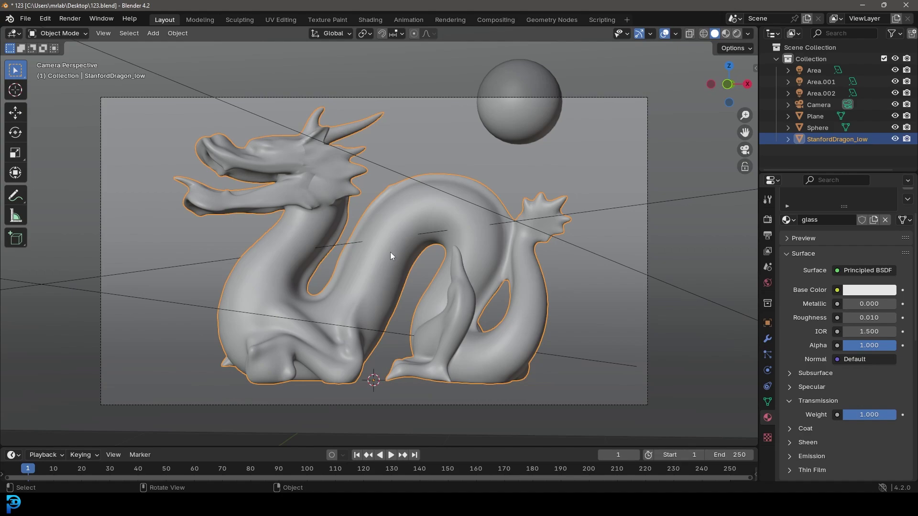
scroll(647, 189, down, 2)
Switch the viewport to Rendered shading and move in close on the glossy dragon.
middle_drag(647, 188, 590, 204)
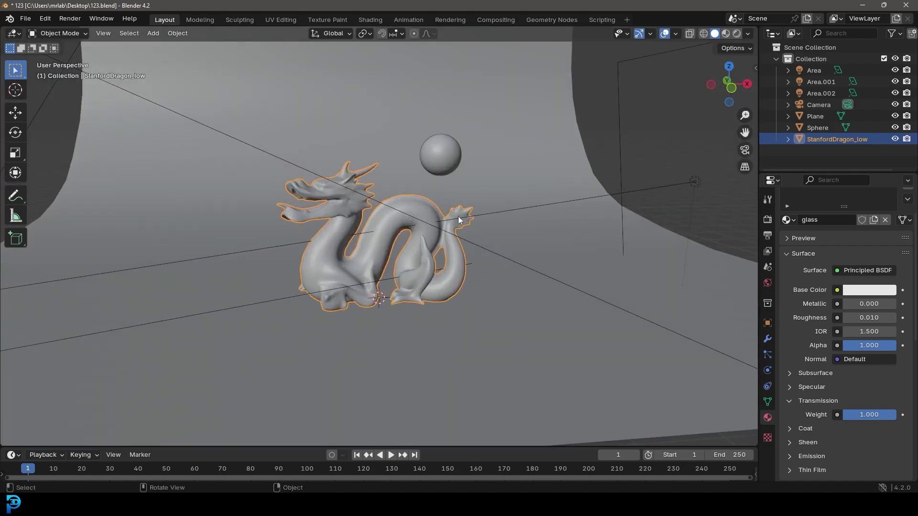
key(z)
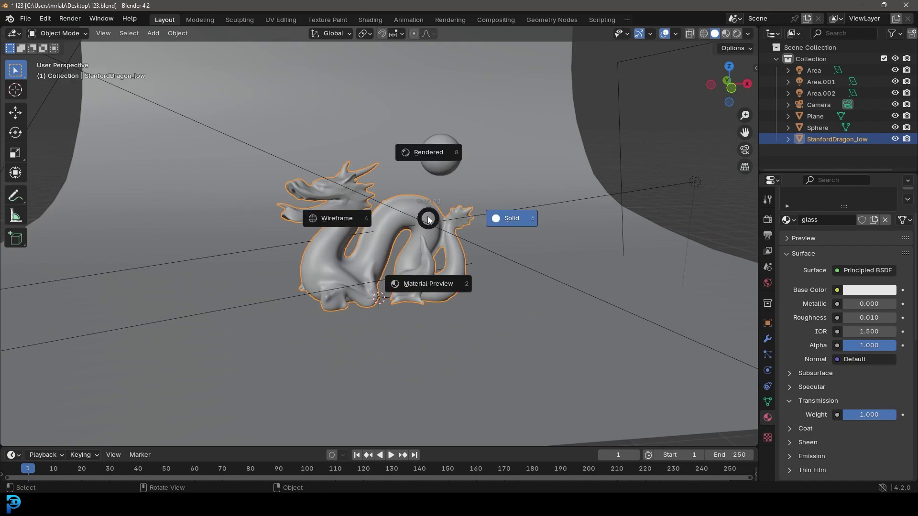
click(429, 152)
scroll(462, 244, up, 5)
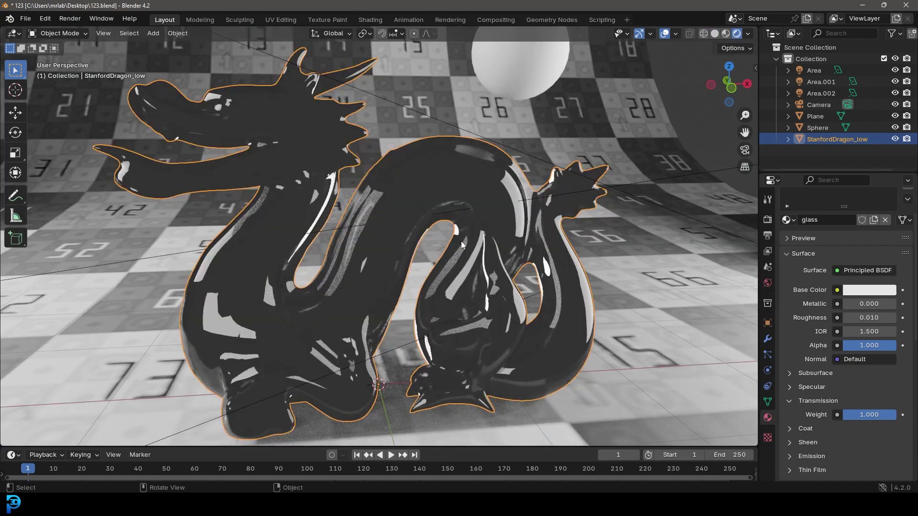
middle_drag(462, 245, 442, 165)
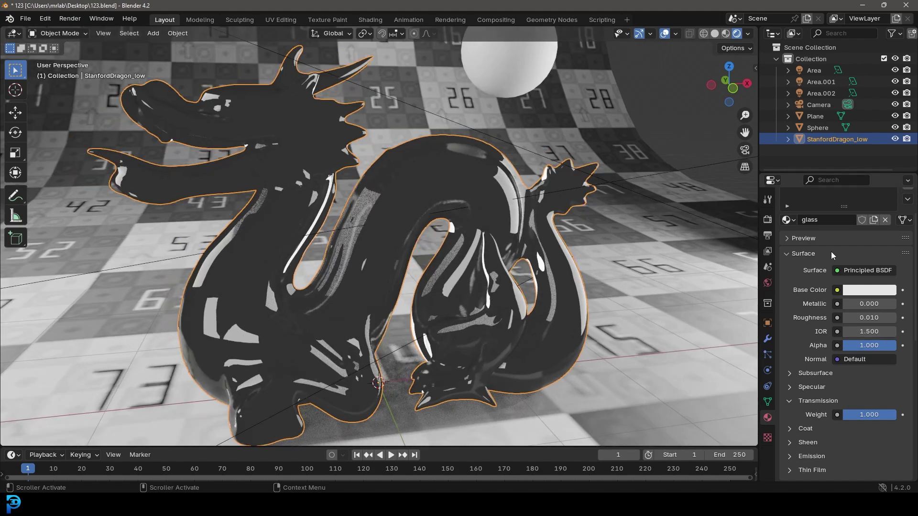
Enable raytraced transmission in the glass material's settings.
scroll(862, 363, down, 1)
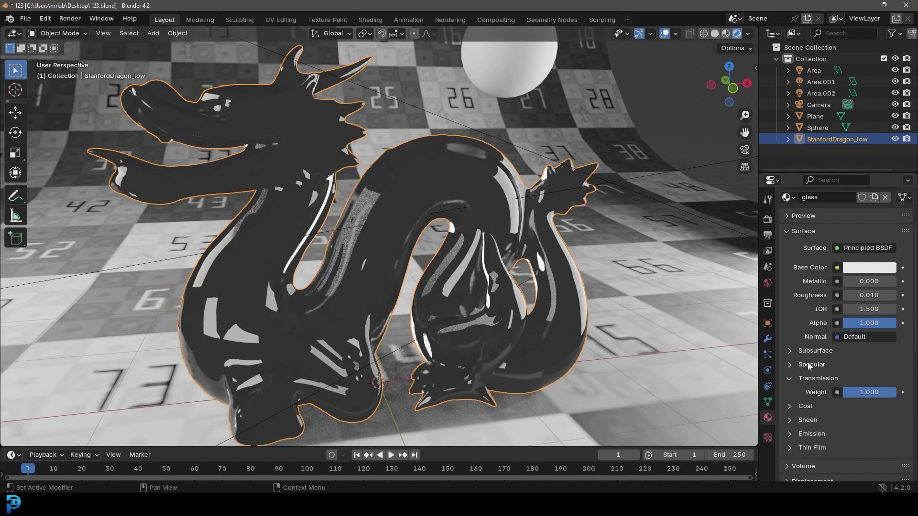
scroll(811, 346, down, 2)
scroll(811, 346, down, 6)
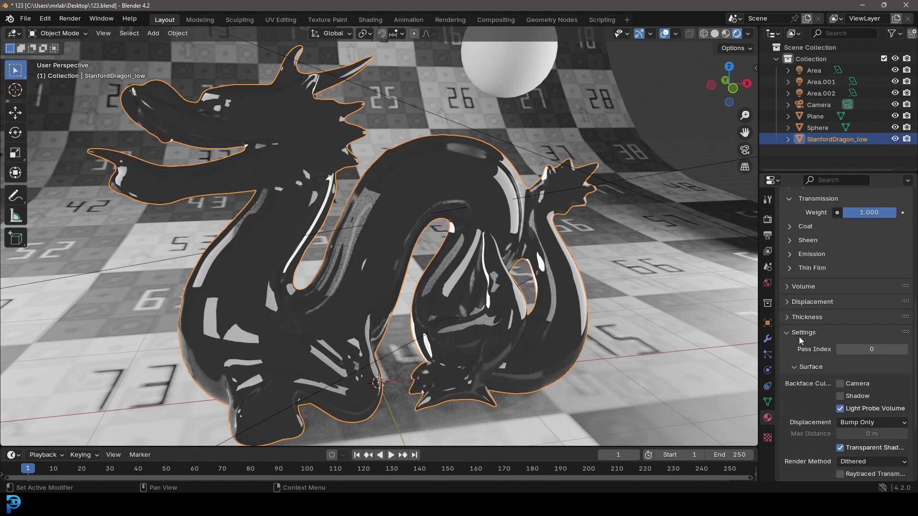
scroll(801, 364, down, 2)
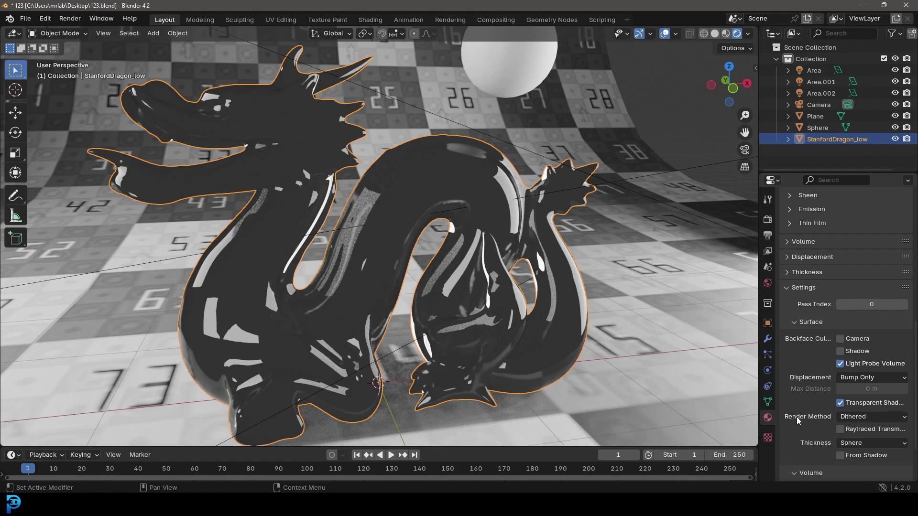
click(840, 429)
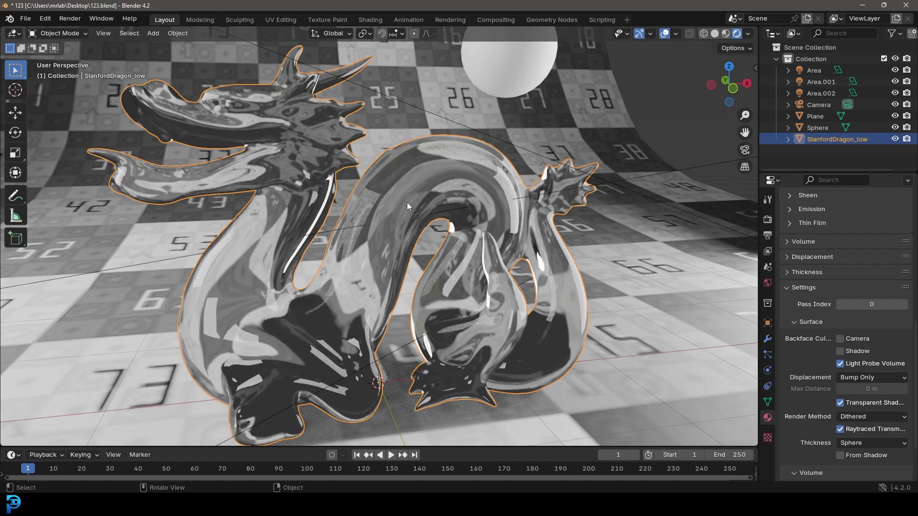
Change the material's Thickness mode from Sphere to Slab.
middle_drag(406, 203, 298, 130)
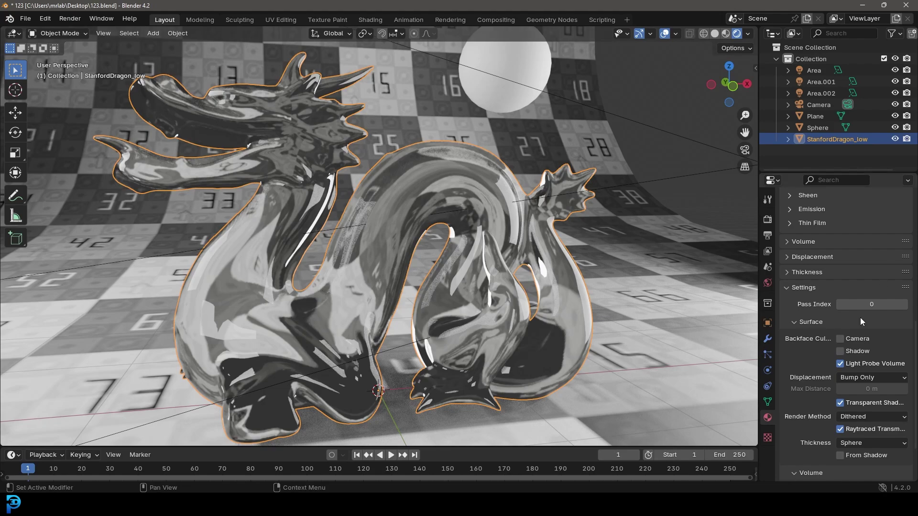
scroll(860, 317, down, 2)
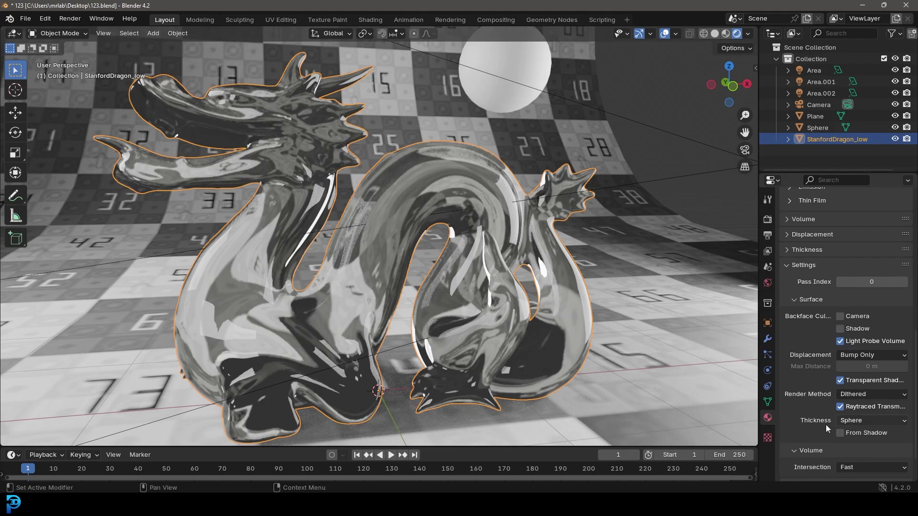
click(862, 420)
click(856, 445)
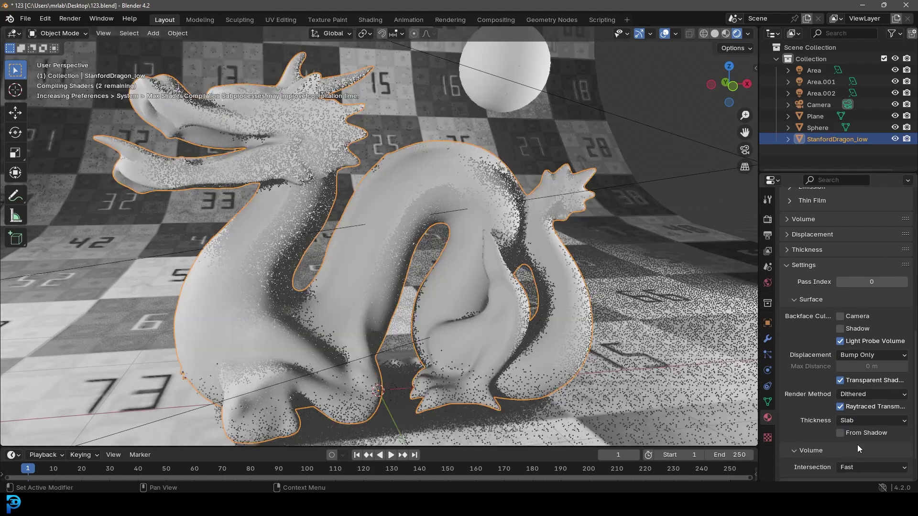
Orbit to inspect the now-clear glass dragon and switch to the Shading workspace.
middle_drag(477, 237, 292, 112)
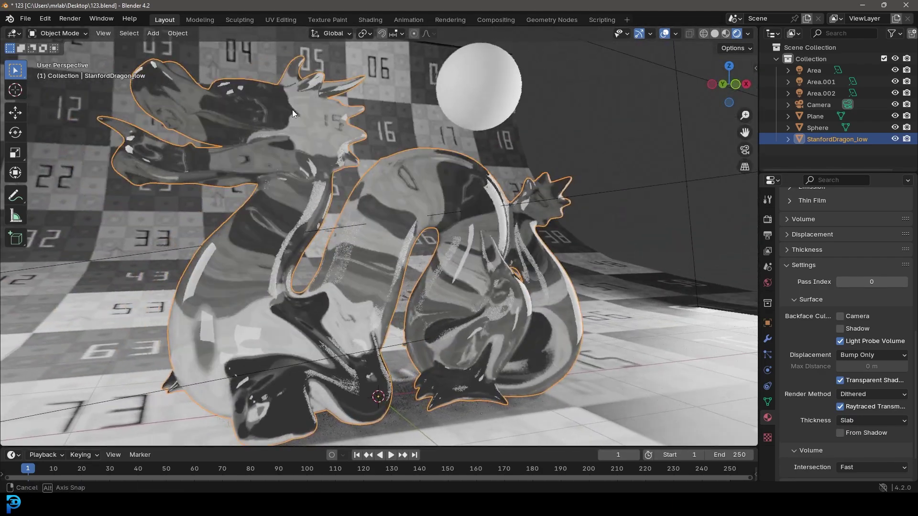
middle_drag(451, 260, 345, 188)
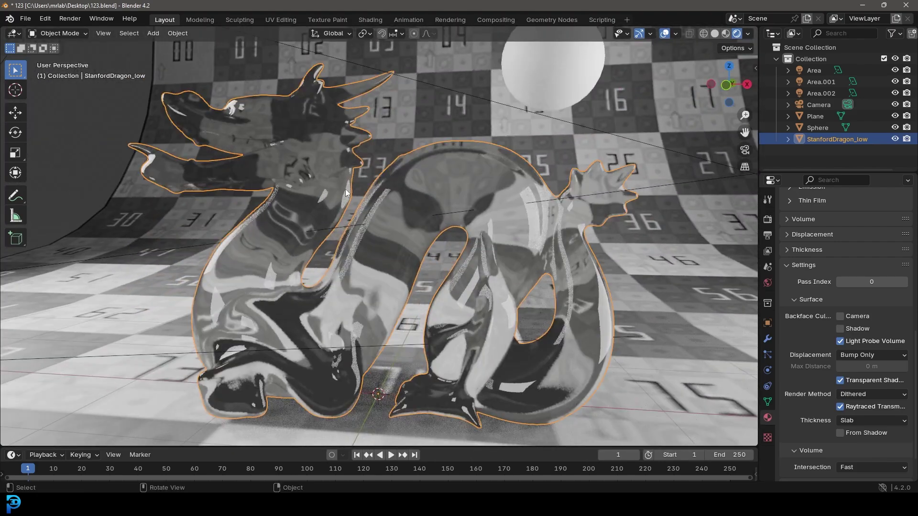
click(373, 19)
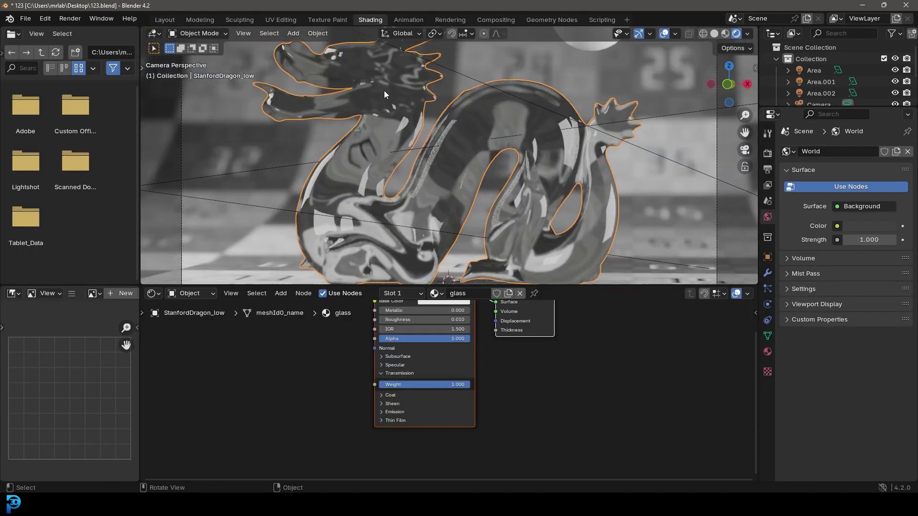
Make room in the node editor and add a Transparent BSDF node left of the output.
middle_drag(279, 330, 330, 384)
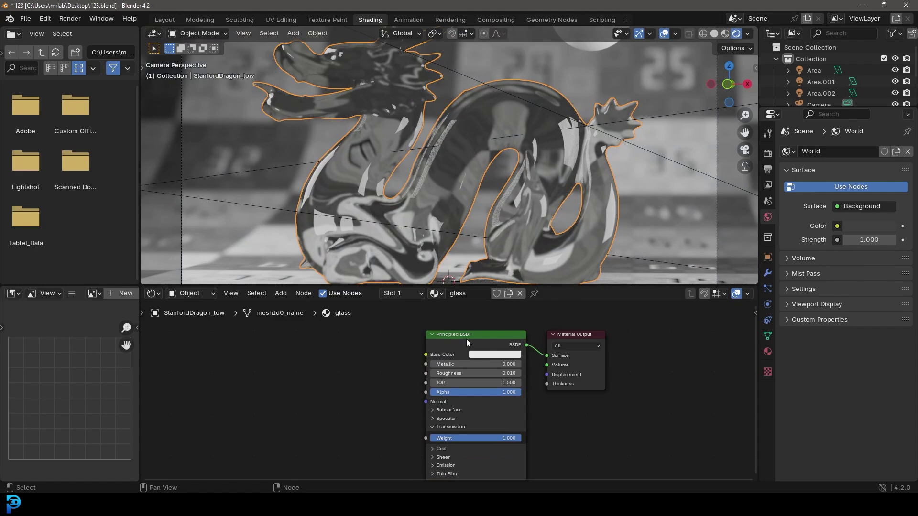
drag(467, 339, 307, 349)
scroll(440, 349, up, 1)
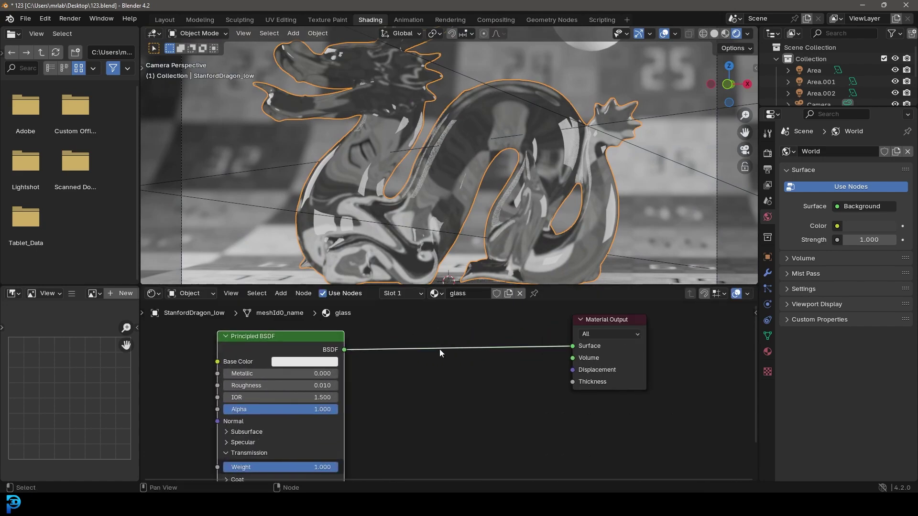
middle_drag(440, 349, 437, 375)
key(shift+a)
click(369, 347)
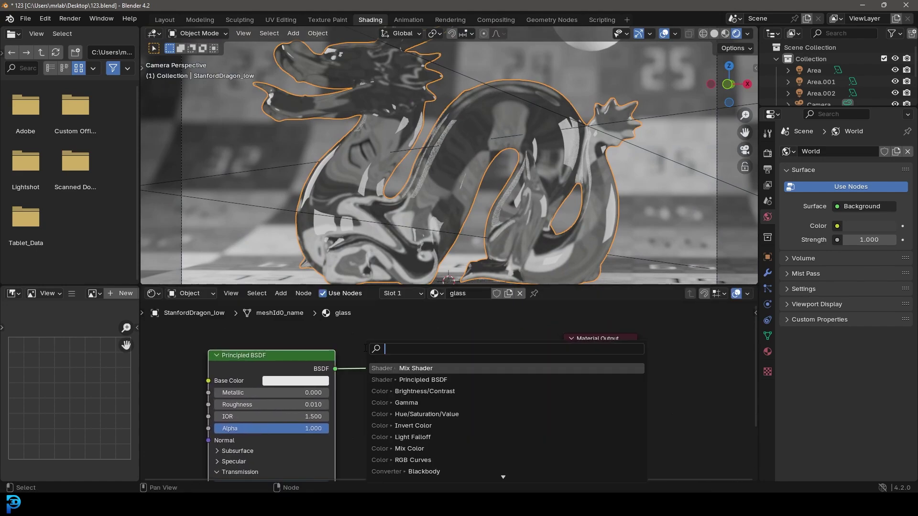
text(trans)
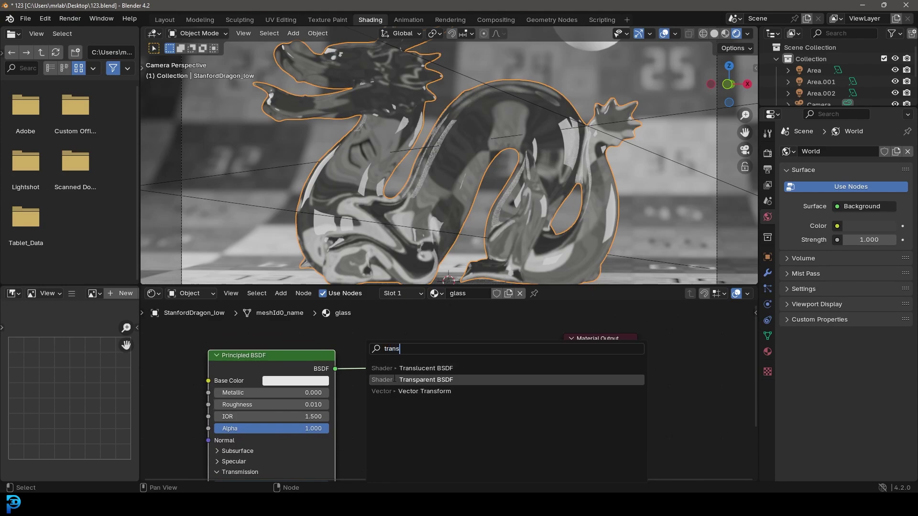
click(399, 380)
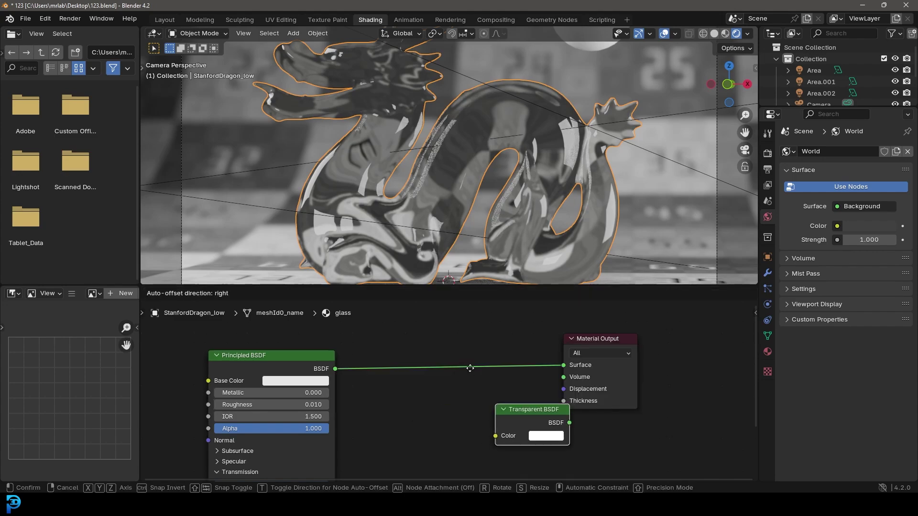
click(382, 410)
Insert a Mix Shader between the Principled BSDF and the Material Output.
key(shift+a)
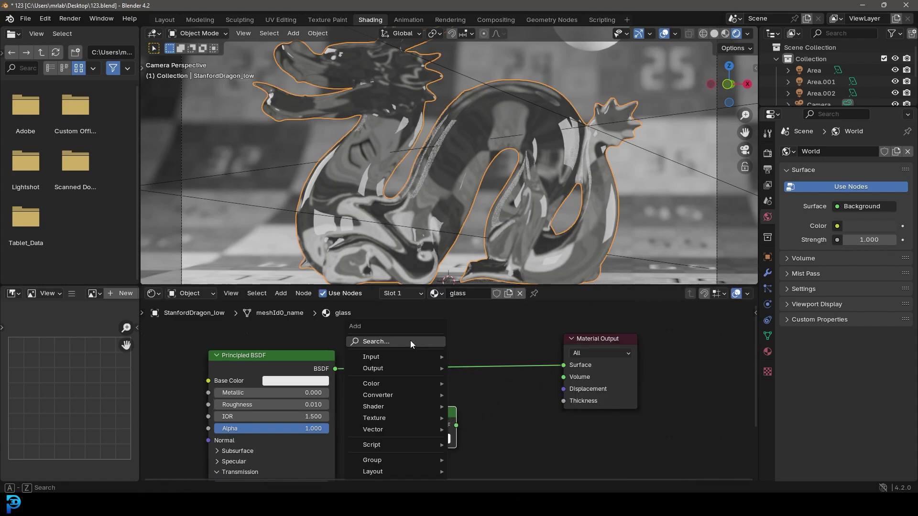
text(shader)
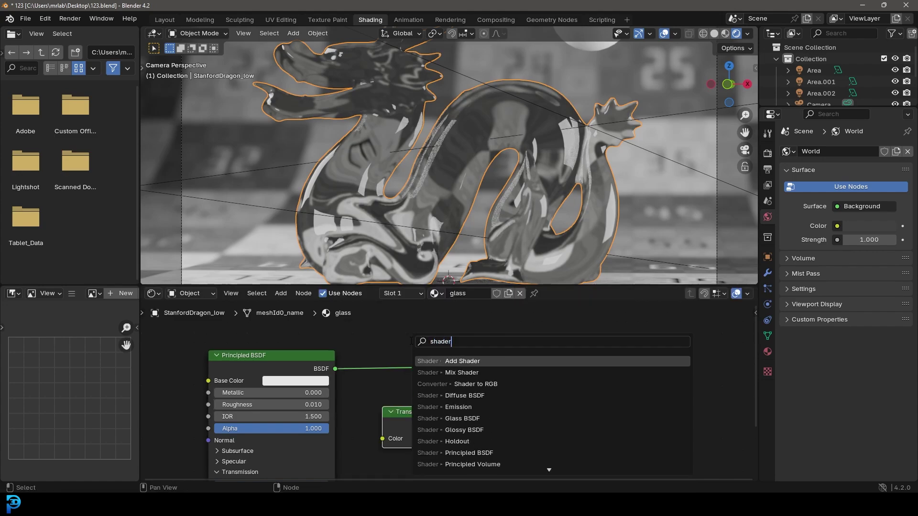
text( mix)
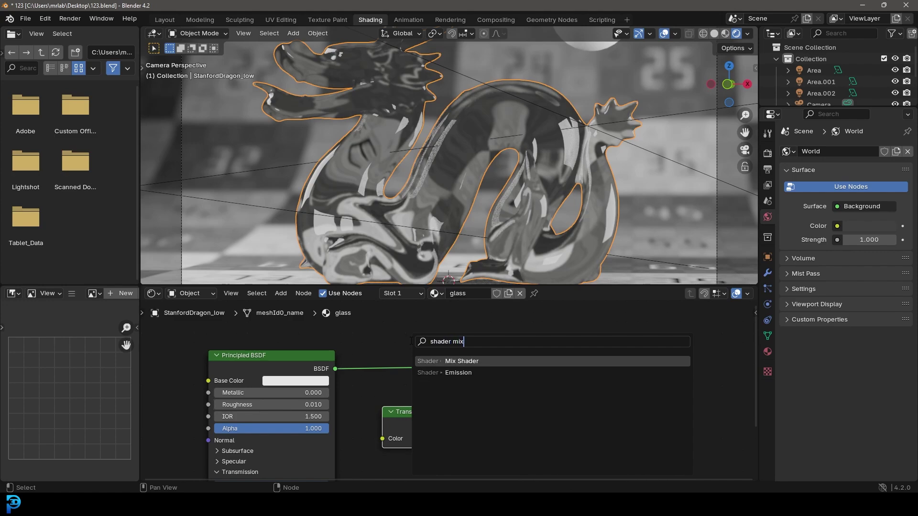
key(Return)
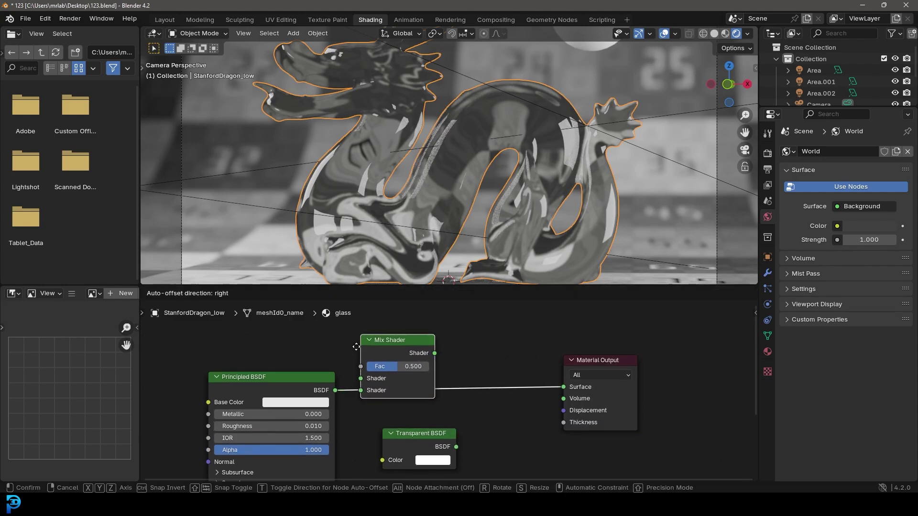
click(468, 371)
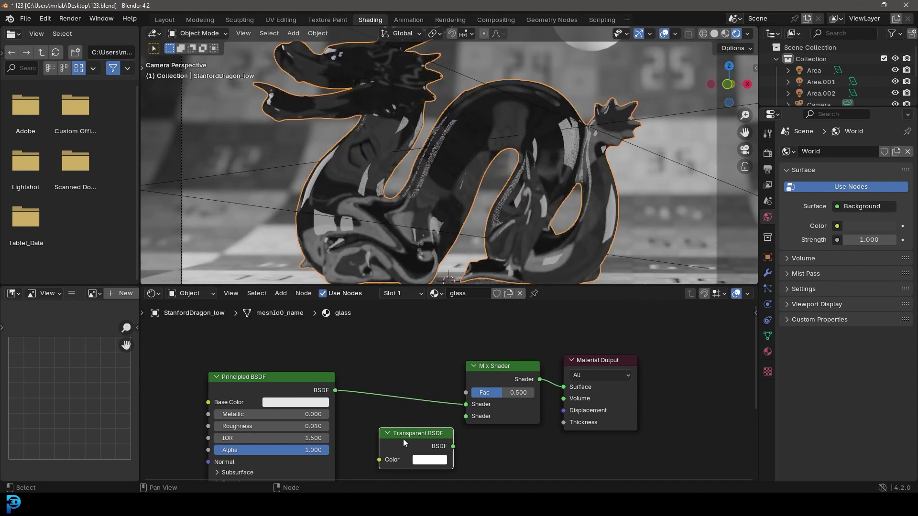
Connect the Transparent BSDF to the Mix Shader's second Shader input and frame all nodes.
scroll(403, 439, up, 1)
middle_drag(403, 439, 385, 379)
drag(434, 386, 449, 354)
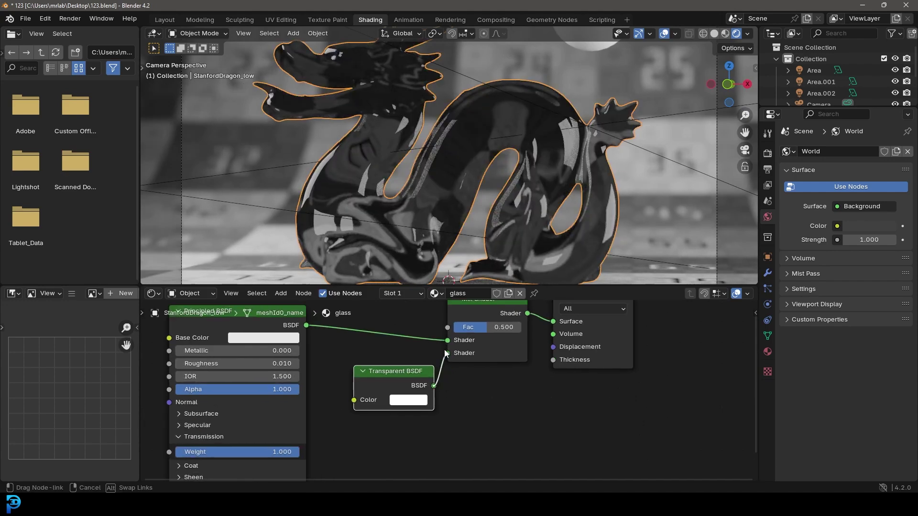
key(g)
click(489, 354)
key(Home)
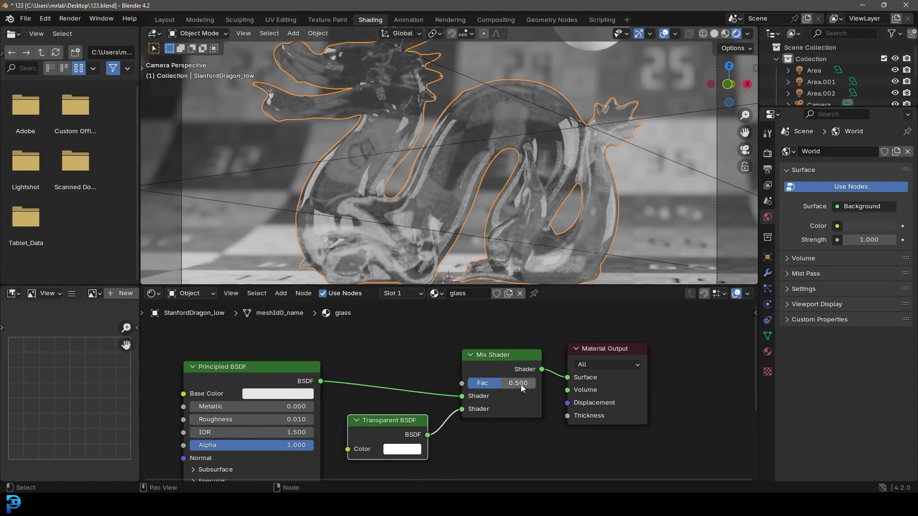
Lower the Mix Shader Fac to 0.094.
drag(520, 384, 475, 384)
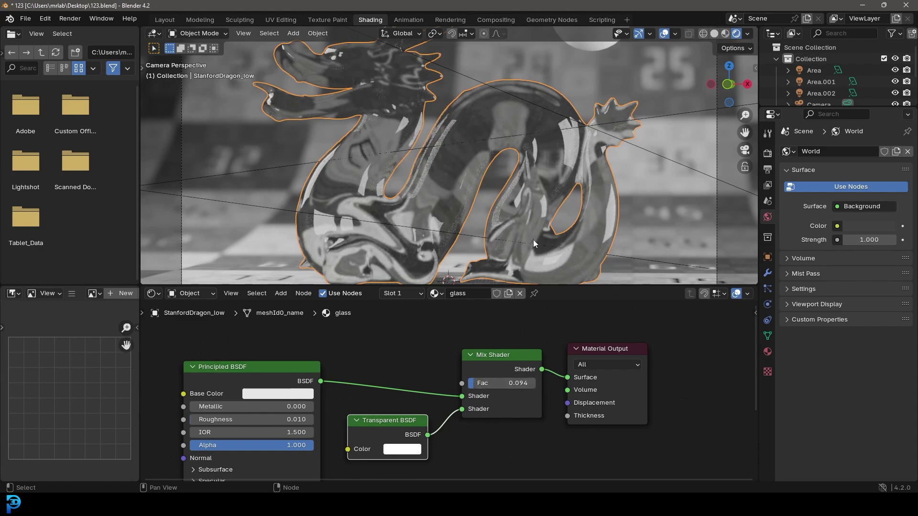
scroll(533, 240, down, 1)
middle_drag(203, 376, 259, 367)
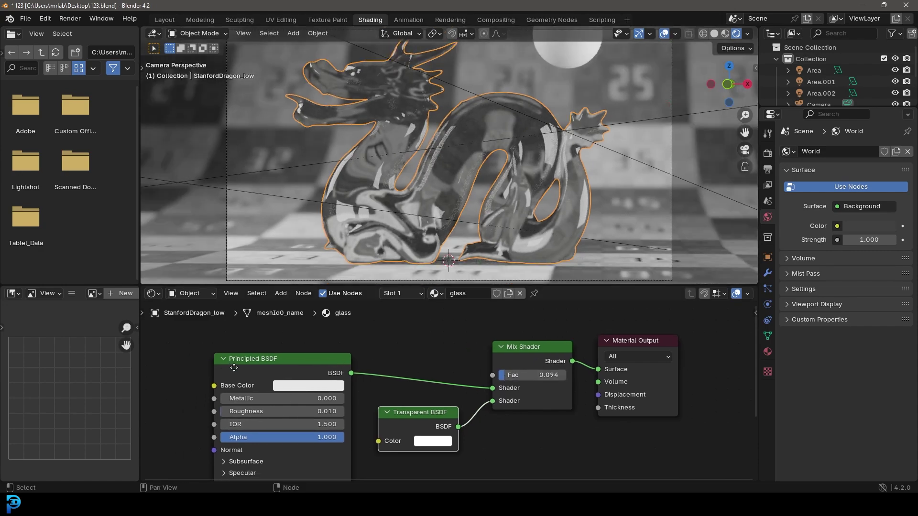
Set the Principled BSDF Base Color to a saturated red and view the red dragon.
click(319, 385)
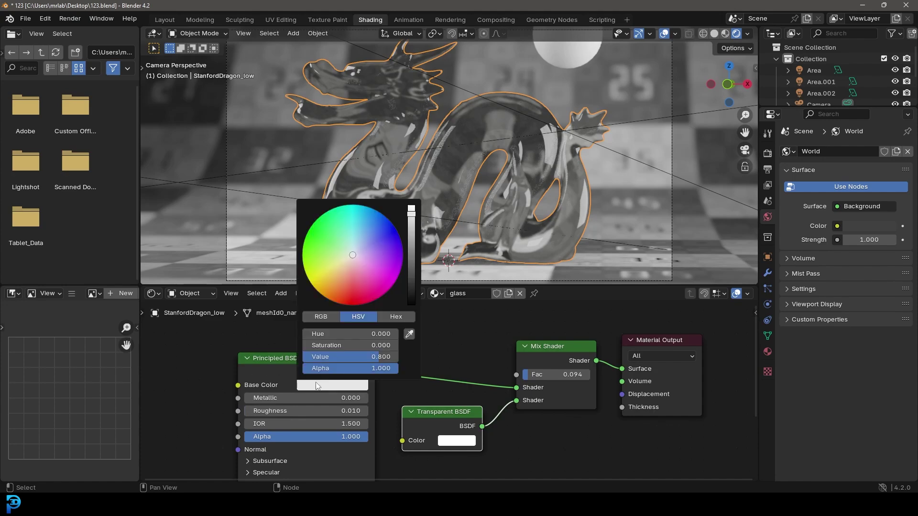
click(343, 296)
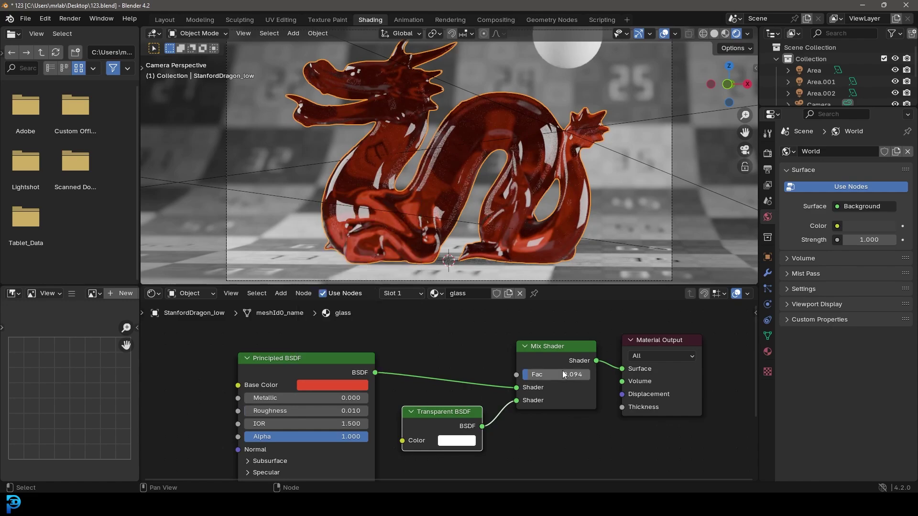
middle_drag(437, 128, 462, 178)
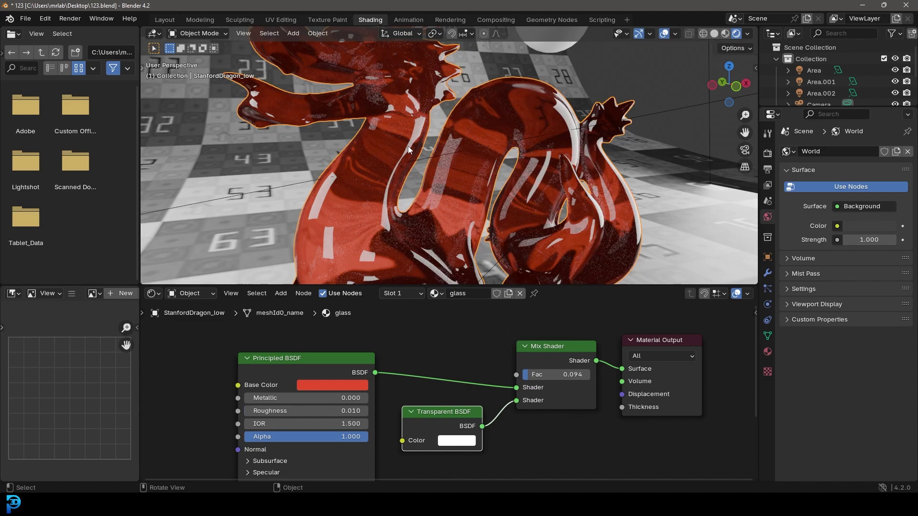
middle_drag(408, 146, 560, 68)
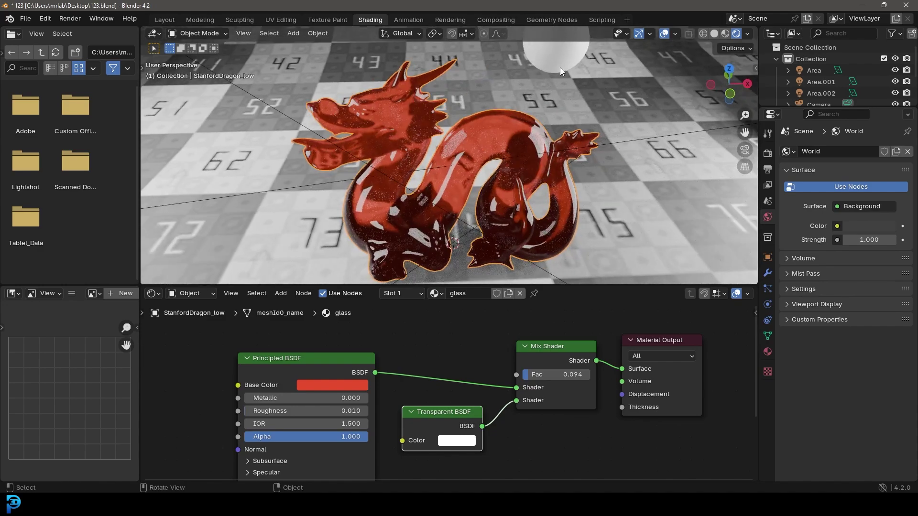
click(561, 67)
Pick Material.001 for the sphere from the material list, then return to Layout and orbit the scene.
click(426, 293)
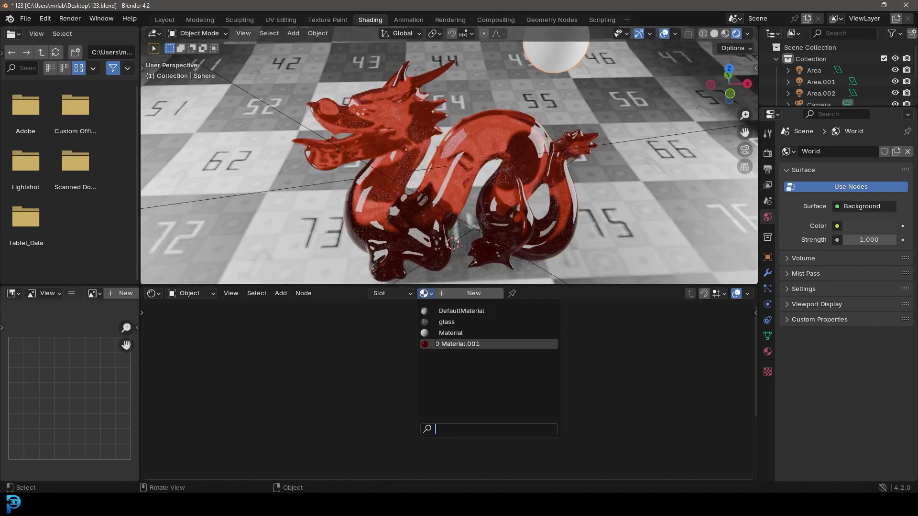
click(455, 342)
alt+middle_click(548, 151)
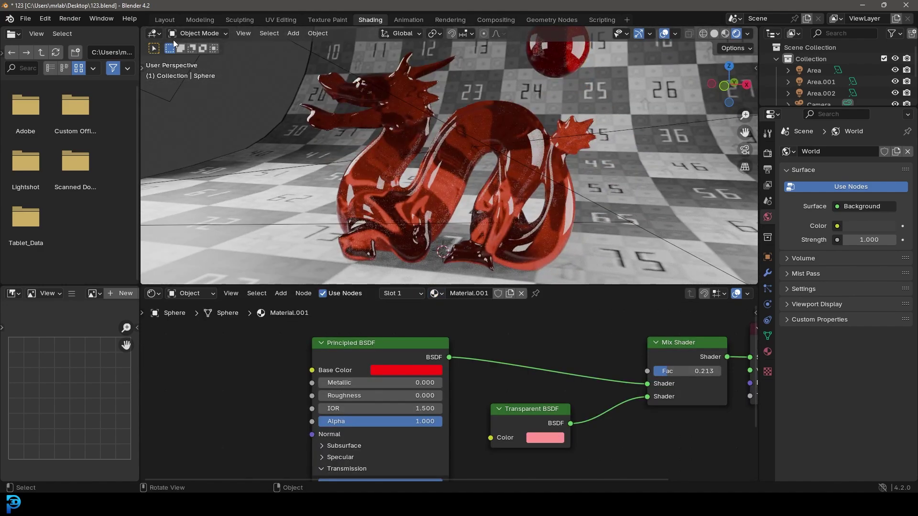
click(164, 20)
mouse_move(506, 203)
middle_down()
mouse_move(466, 210)
mouse_move(506, 207)
mouse_move(657, 16)
mouse_move(664, 36)
mouse_move(415, 234)
mouse_move(450, 234)
mouse_move(460, 244)
middle_up()
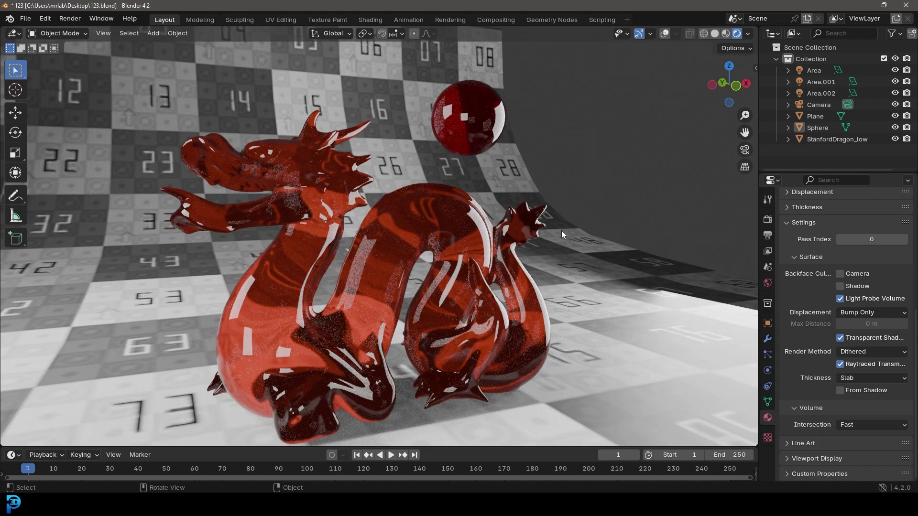